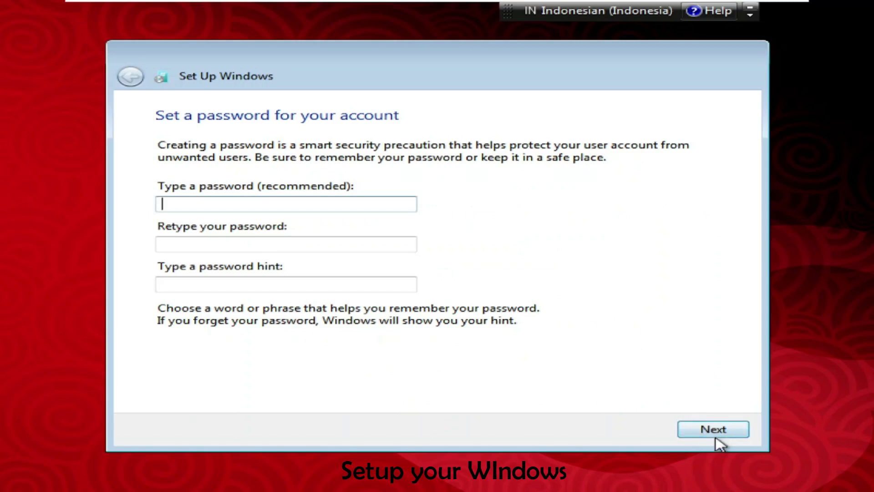
# - Accept both license terms with the account password left blank, and choose the recommended settings for protecting the computer
pyautogui.click(717, 438)
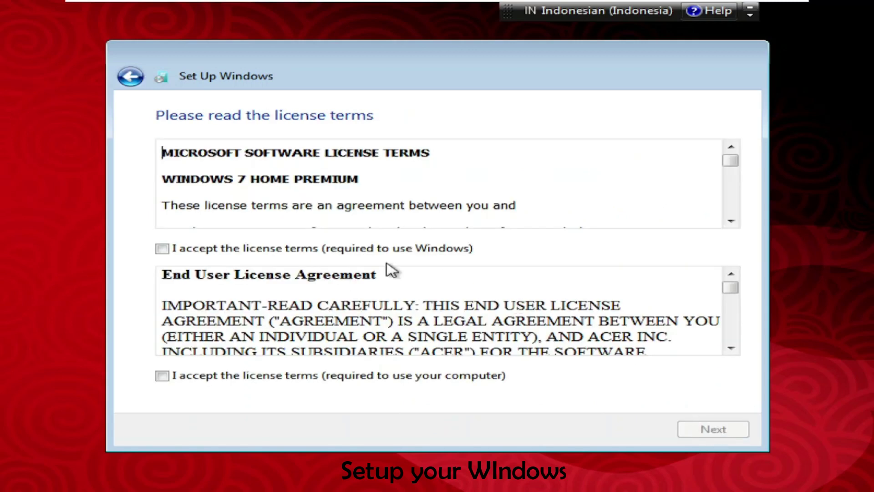
pyautogui.click(368, 249)
pyautogui.click(400, 376)
pyautogui.click(701, 433)
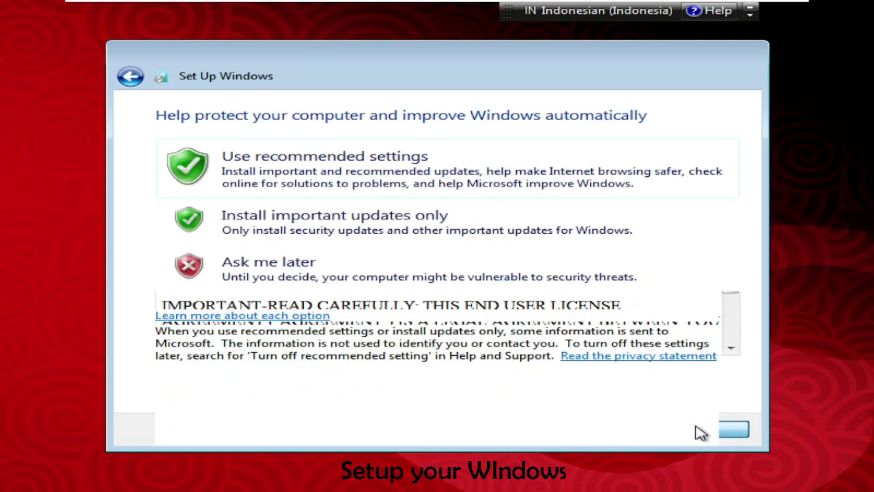
pyautogui.click(291, 185)
# - Set the time zone to (UTC+07:00) Bangkok, Hanoi, Jakarta and choose Public network as the computer's location
pyautogui.click(334, 176)
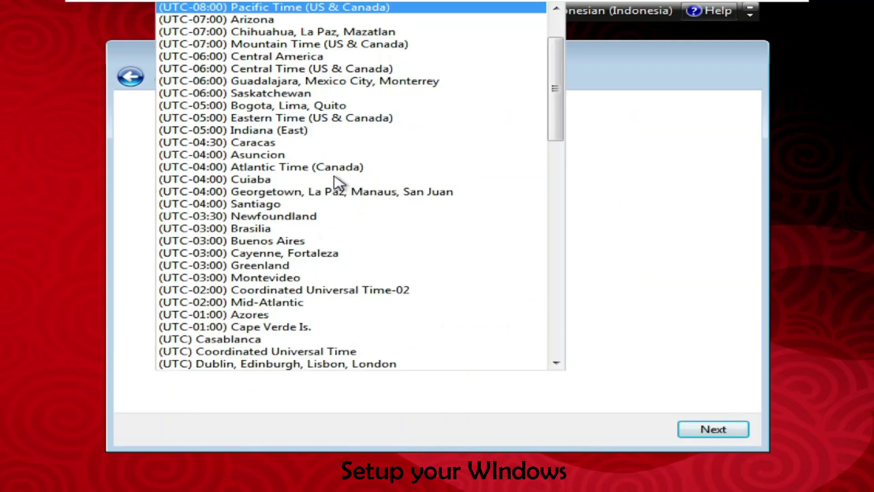
pyautogui.scroll(-10, 337, 182)
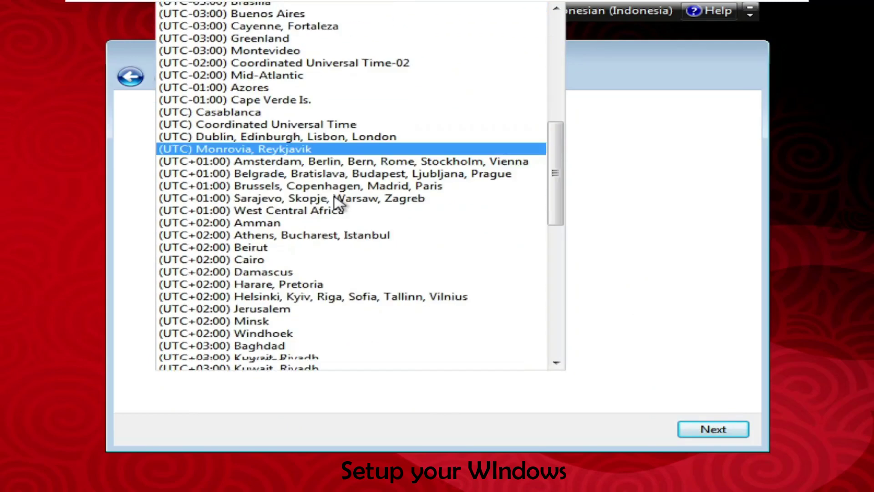
pyautogui.scroll(-6, 303, 260)
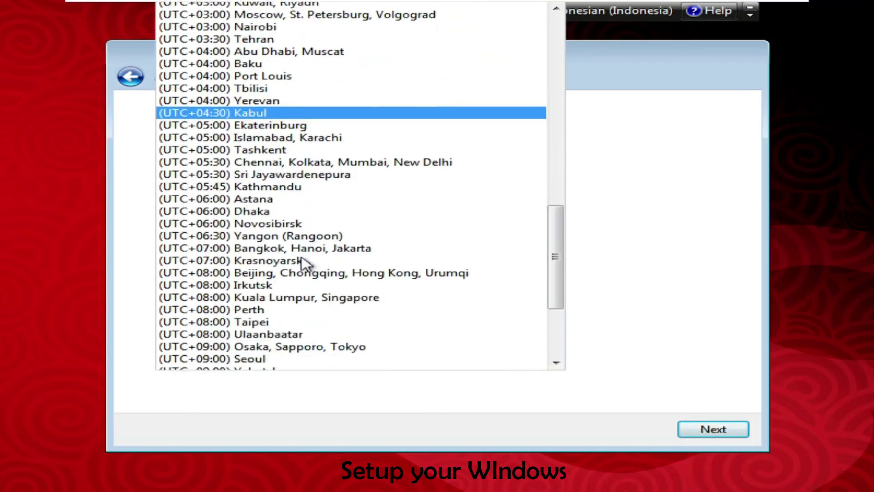
pyautogui.click(288, 205)
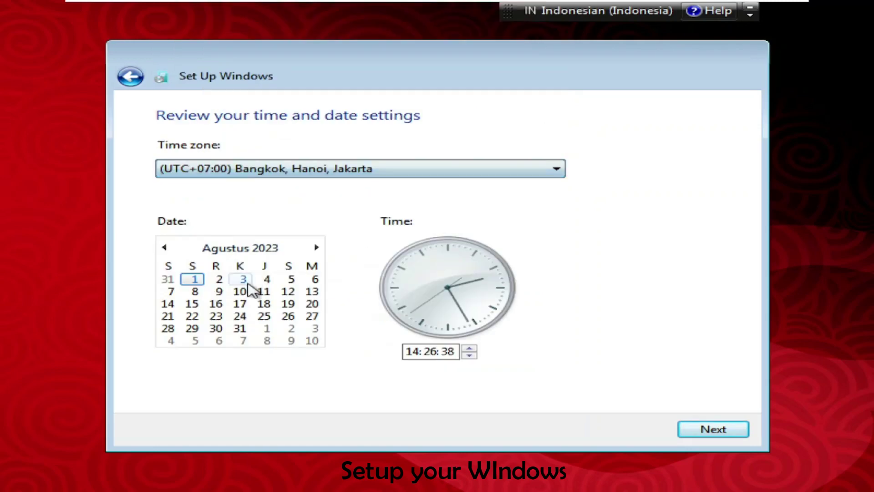
pyautogui.click(707, 433)
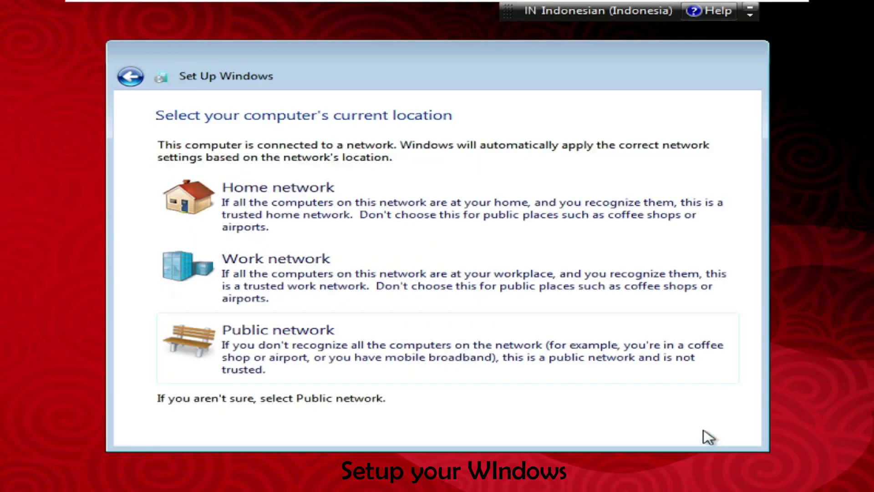
pyautogui.click(305, 349)
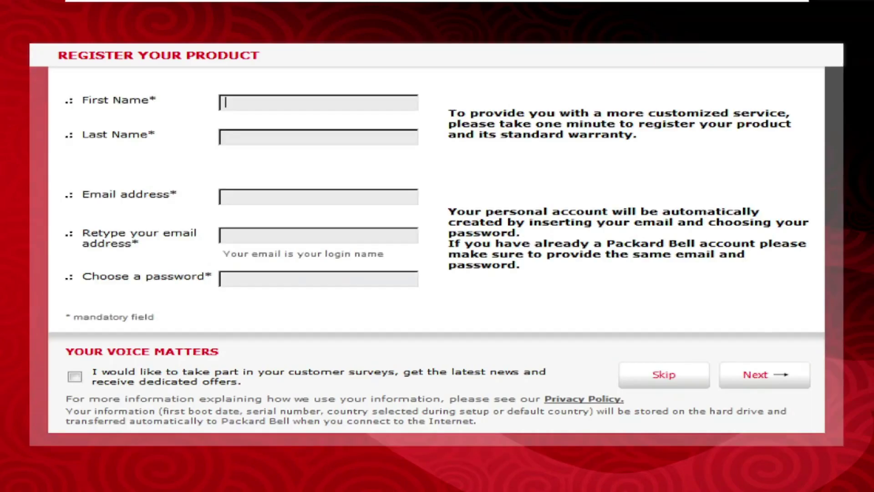
# - Skip the product registration and choose to activate Norton Internet Security later
pyautogui.click(666, 380)
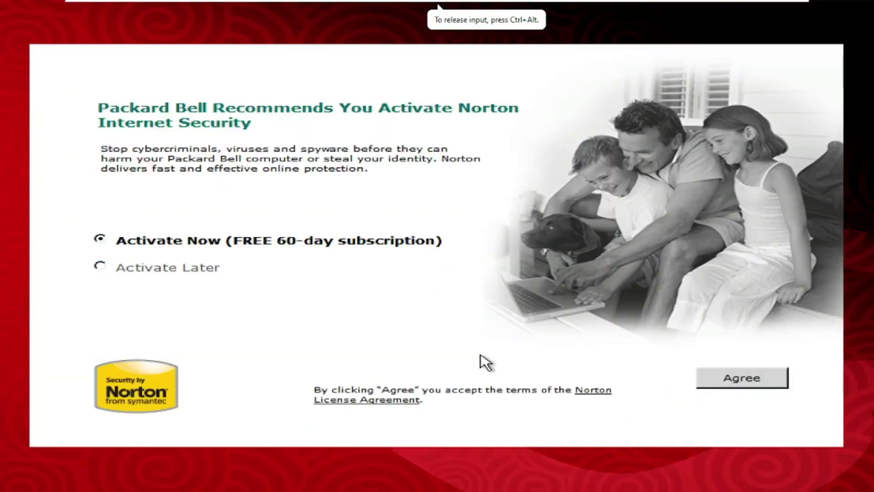
pyautogui.click(187, 267)
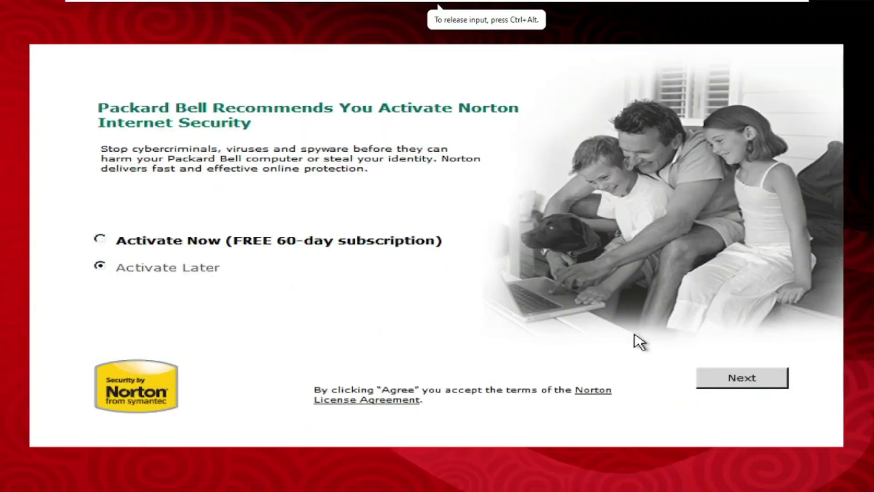
pyautogui.click(749, 380)
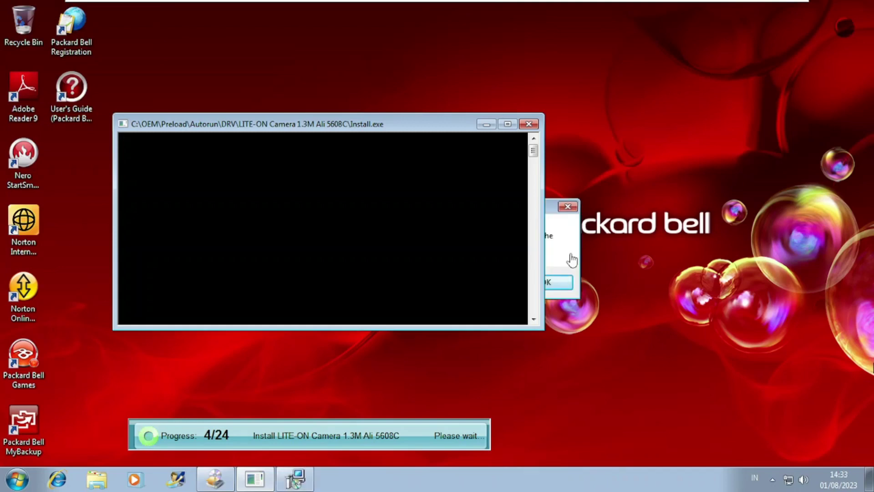
# - Dismiss the message box behind the LITE-ON Camera installer and close the installer's console window
pyautogui.click(572, 260)
pyautogui.click(557, 285)
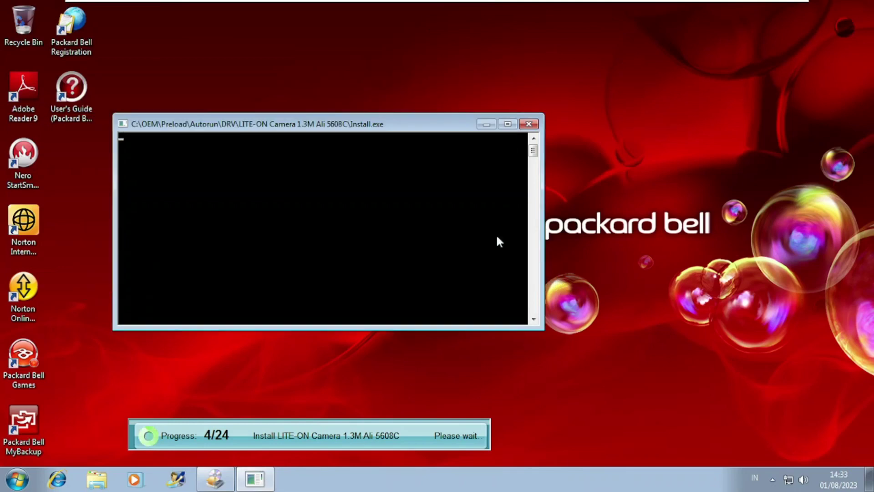
pyautogui.click(528, 124)
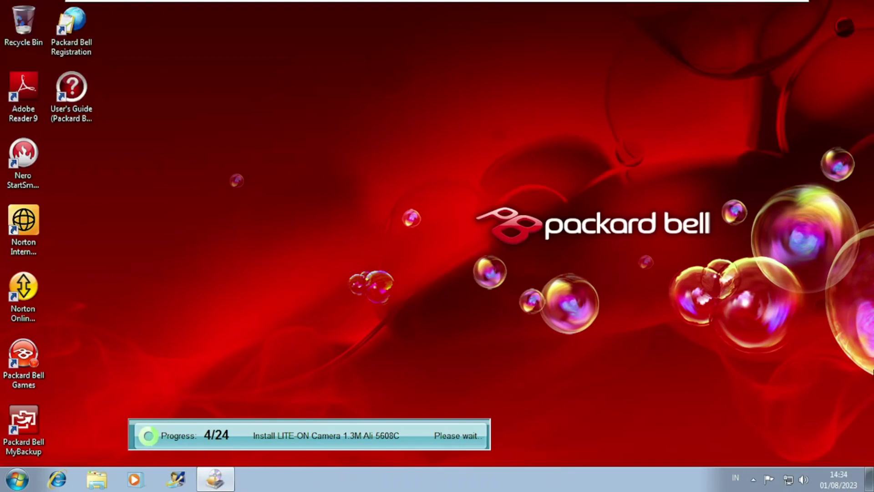
pyautogui.click(545, 281)
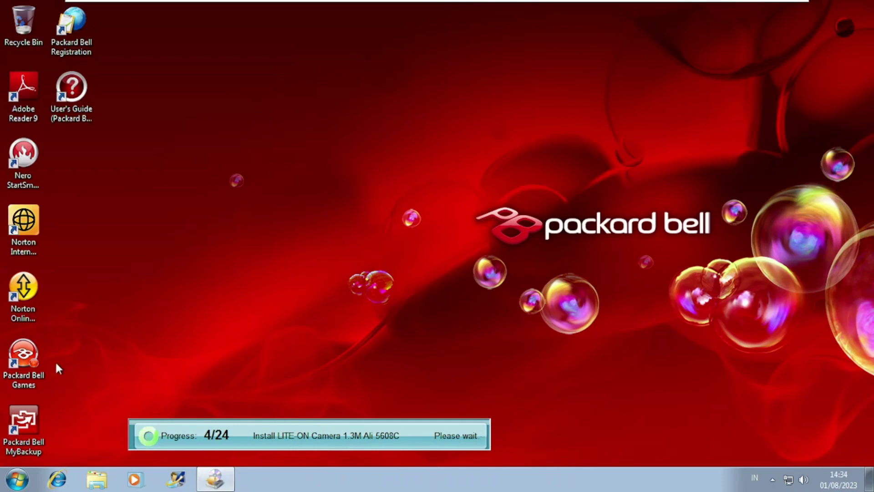
# - End the AlaunchX task using Task Manager, and close Task Manager
pyautogui.rightClick(313, 480)
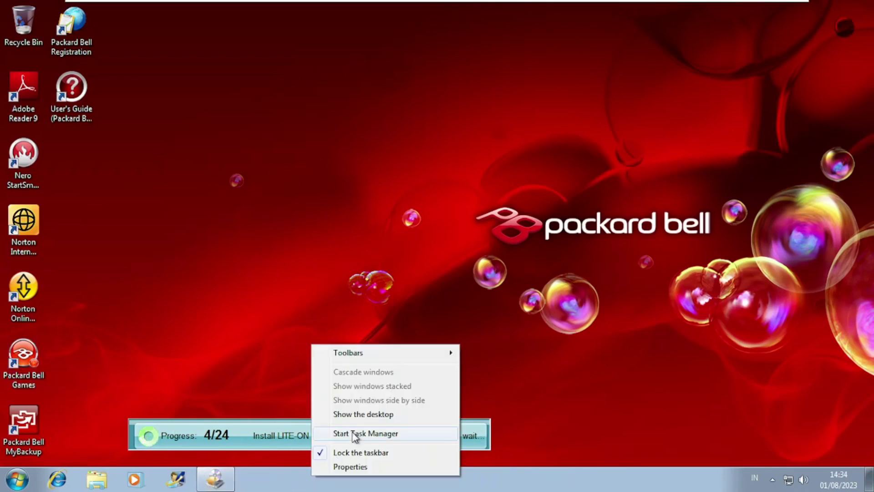
pyautogui.click(355, 434)
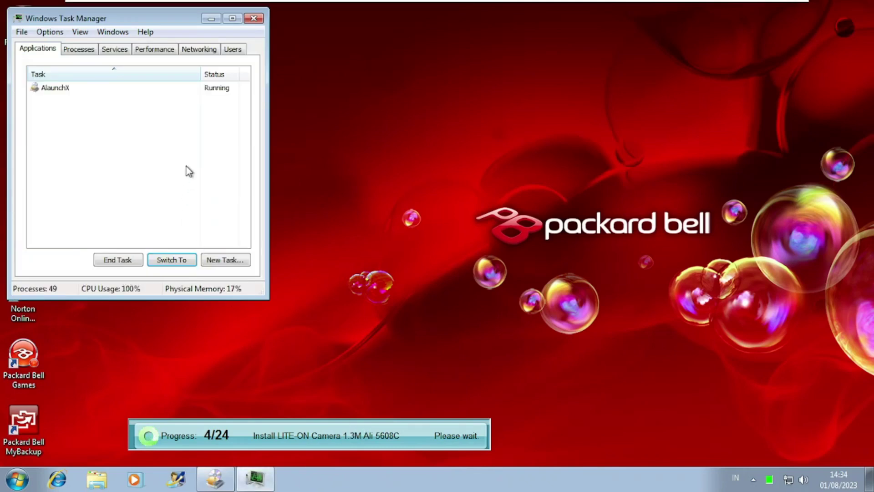
pyautogui.click(114, 52)
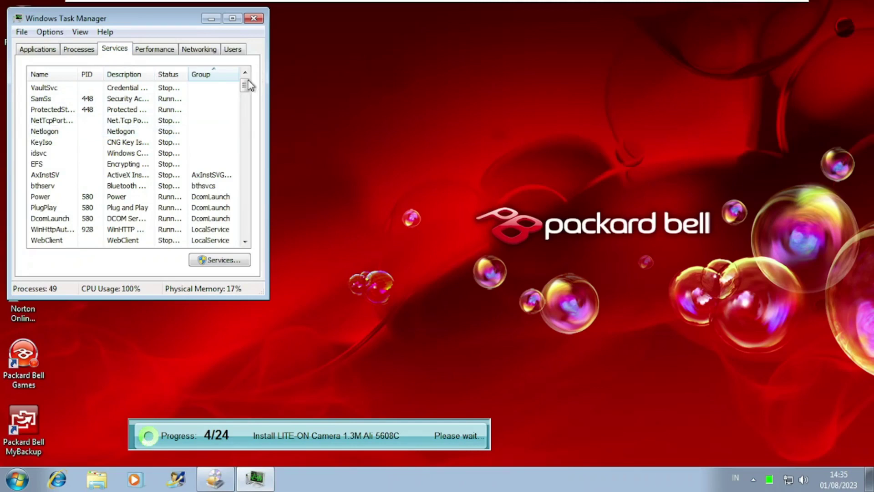
pyautogui.moveTo(250, 86); pyautogui.dragTo(244, 229)
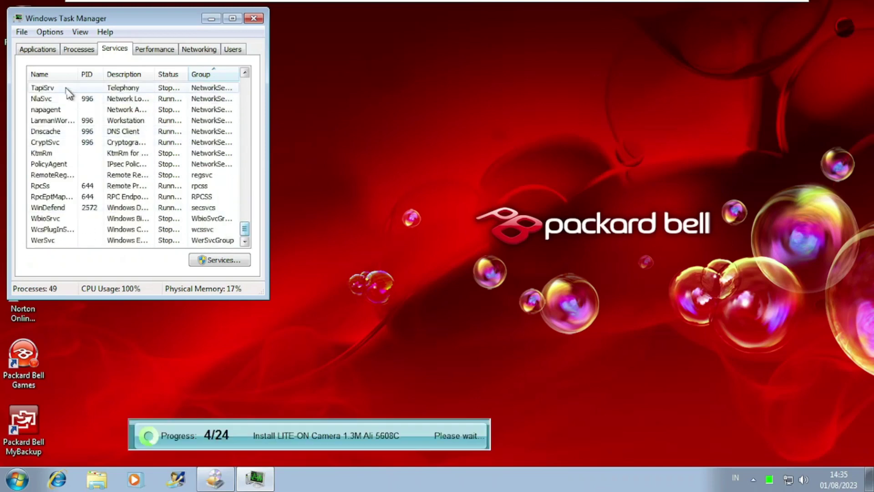
pyautogui.click(43, 54)
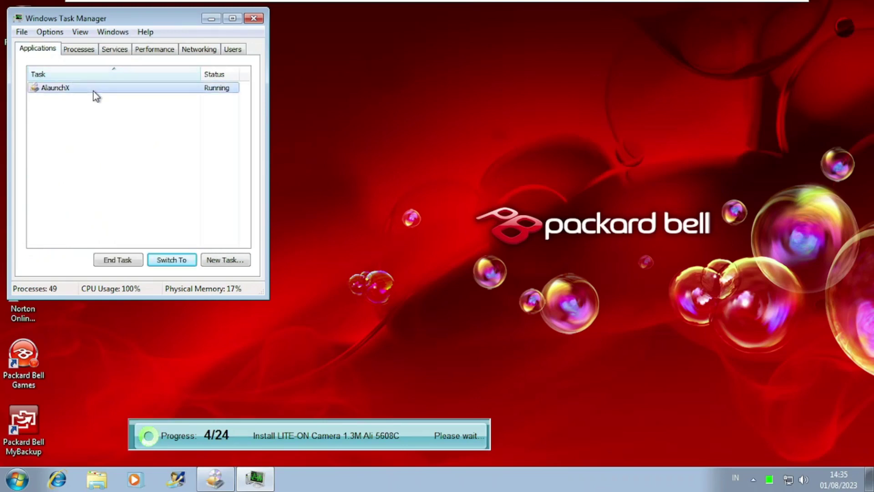
pyautogui.rightClick(152, 89)
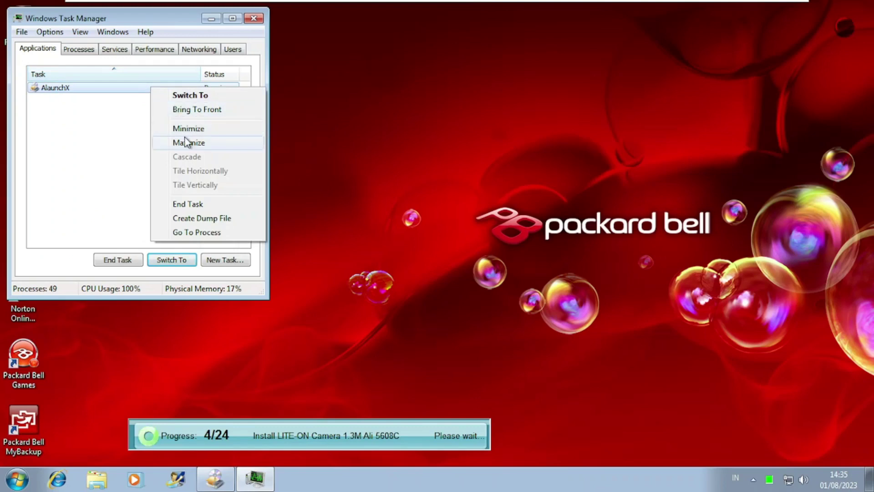
pyautogui.click(194, 205)
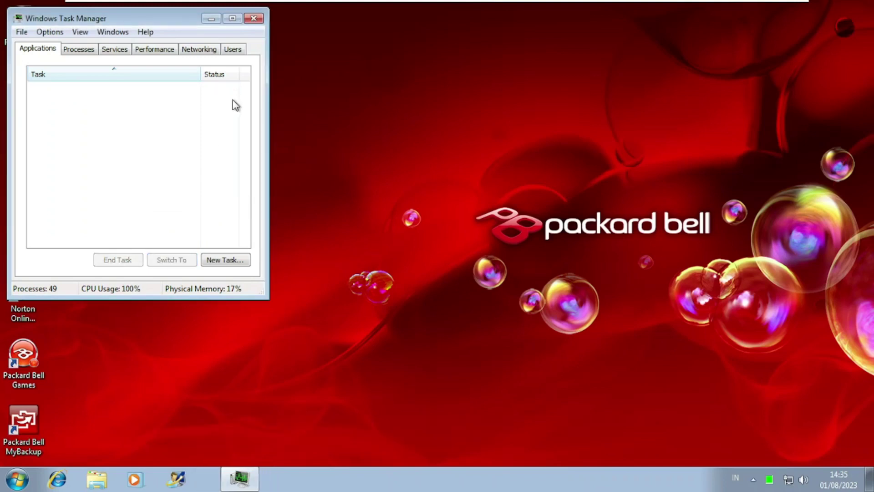
pyautogui.click(254, 19)
# - Open the computer's system properties to view its basic information
pyautogui.click(18, 479)
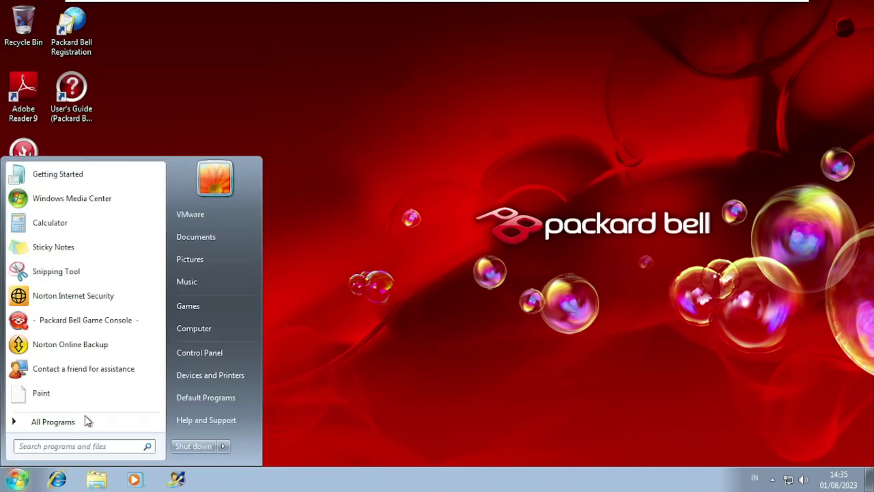
pyautogui.rightClick(202, 321)
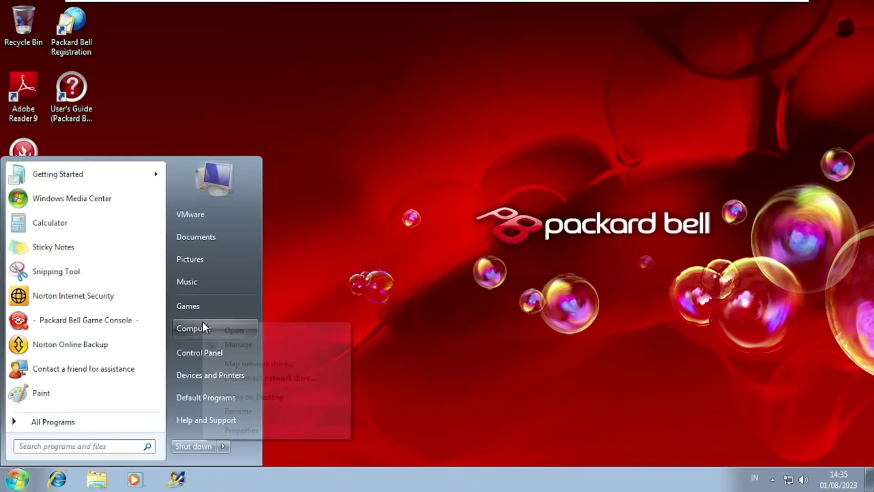
pyautogui.click(279, 434)
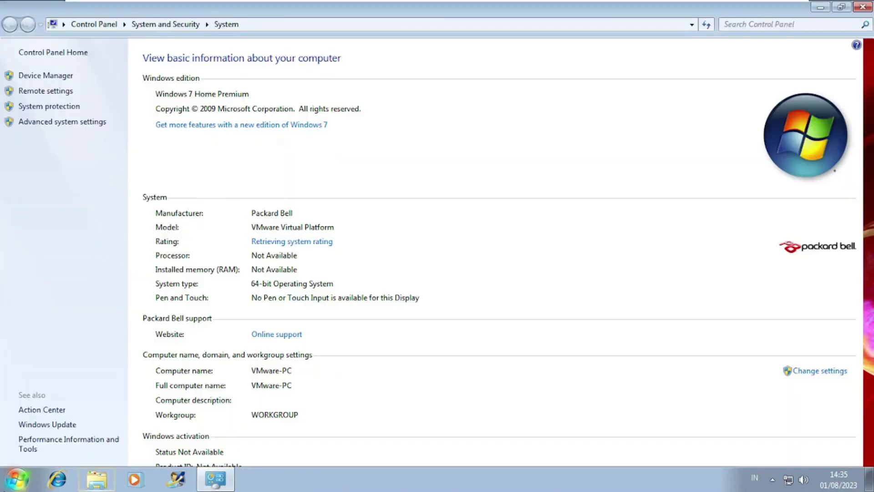
# - Run winver to view the Windows edition and version details
pyautogui.click(14, 488)
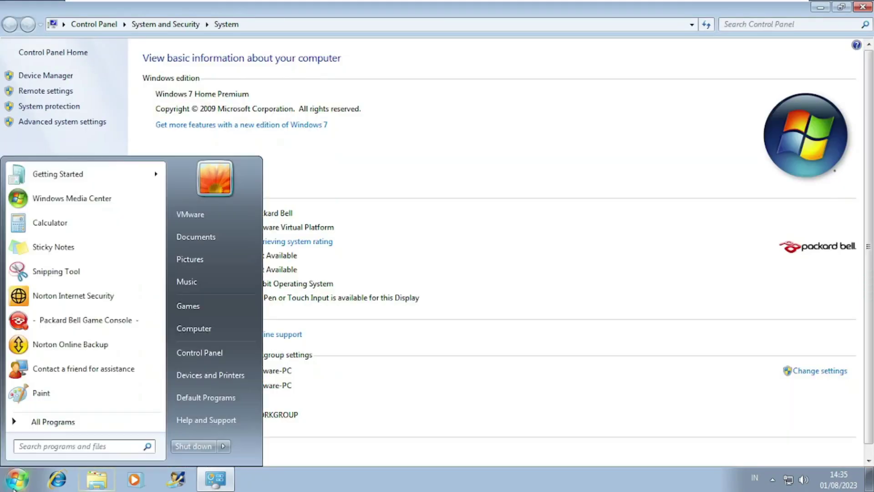
pyautogui.write('winver')
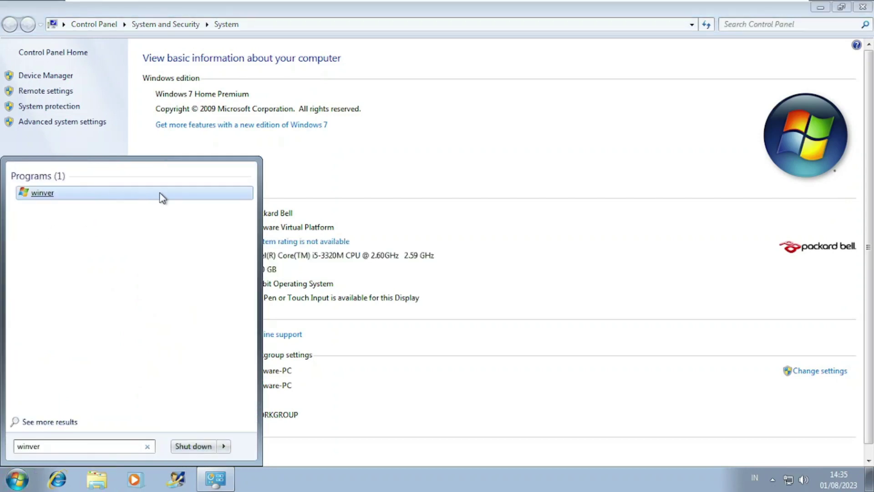
pyautogui.press('Return')
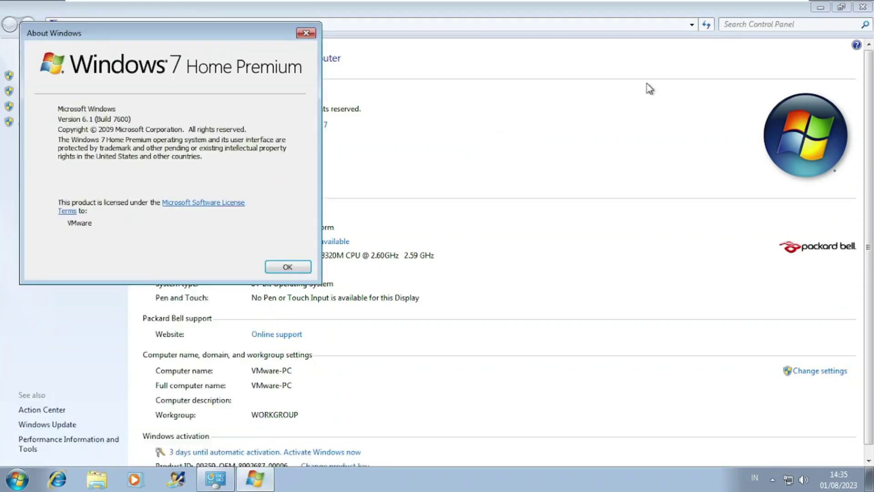
# - Restore the System window to its smaller size and place it beside the About Windows dialog
pyautogui.click(841, 7)
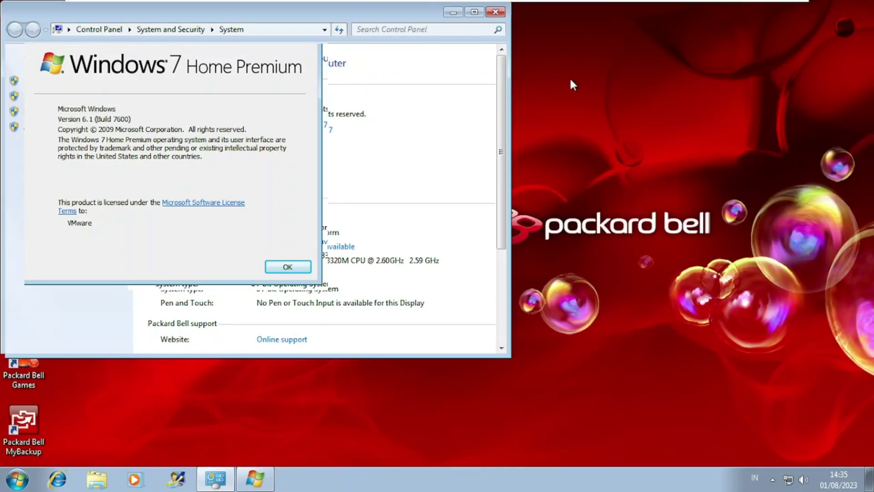
pyautogui.press('Return')
pyautogui.moveTo(425, 21); pyautogui.dragTo(503, 59)
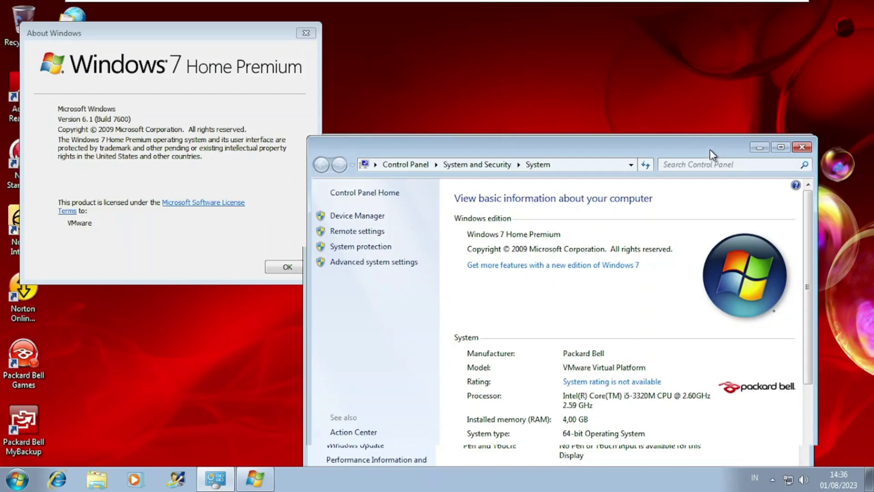
pyautogui.moveTo(710, 149); pyautogui.dragTo(733, 96)
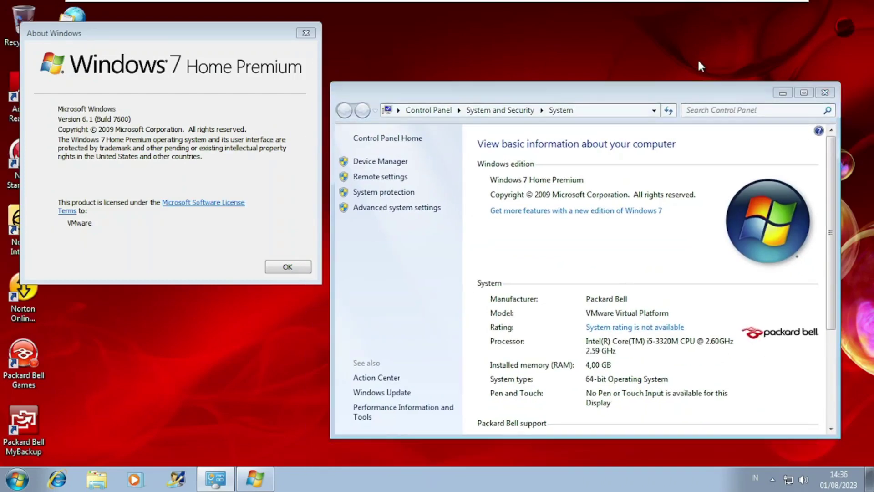
# - Close the System window and the About Windows dialog, and shut down the computer
pyautogui.click(824, 93)
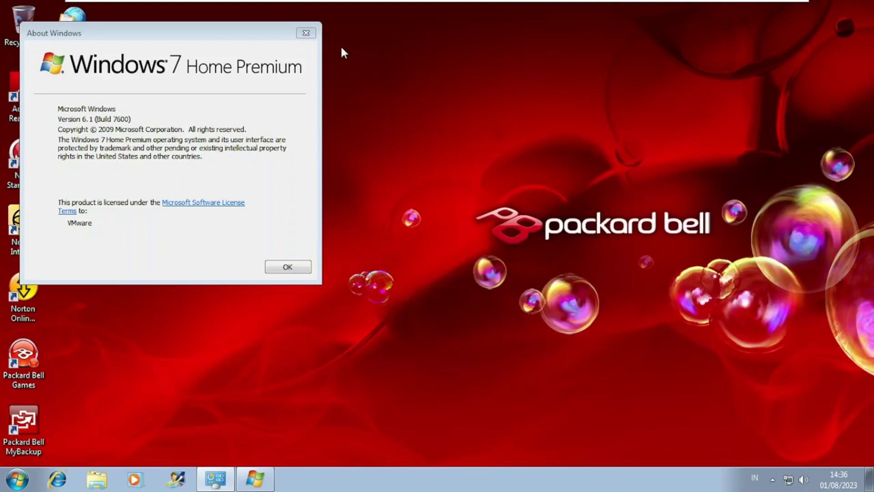
pyautogui.click(305, 33)
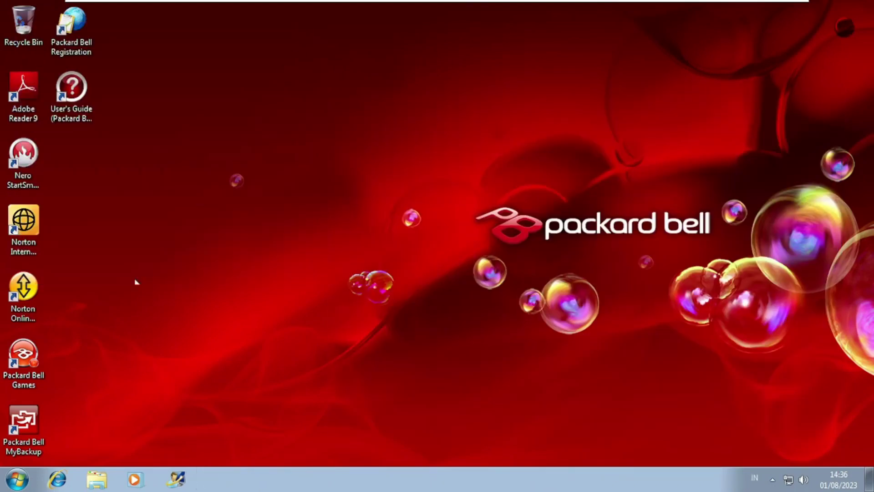
pyautogui.rightClick(182, 483)
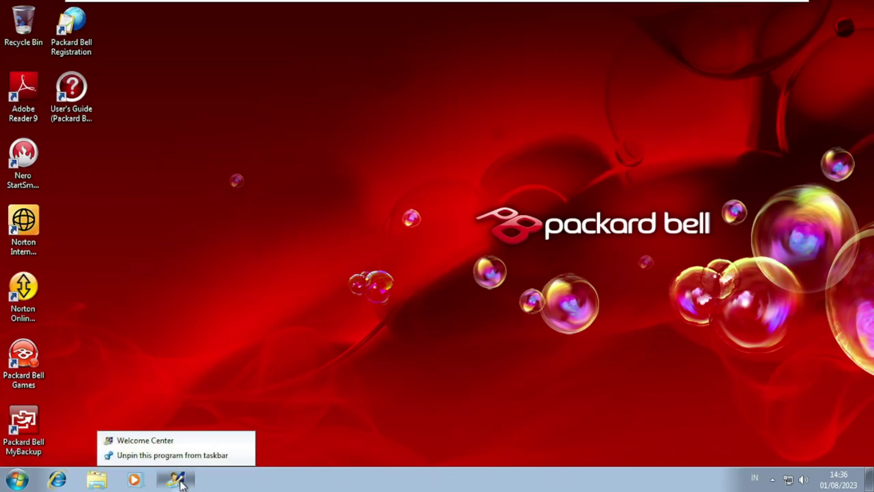
pyautogui.click(11, 484)
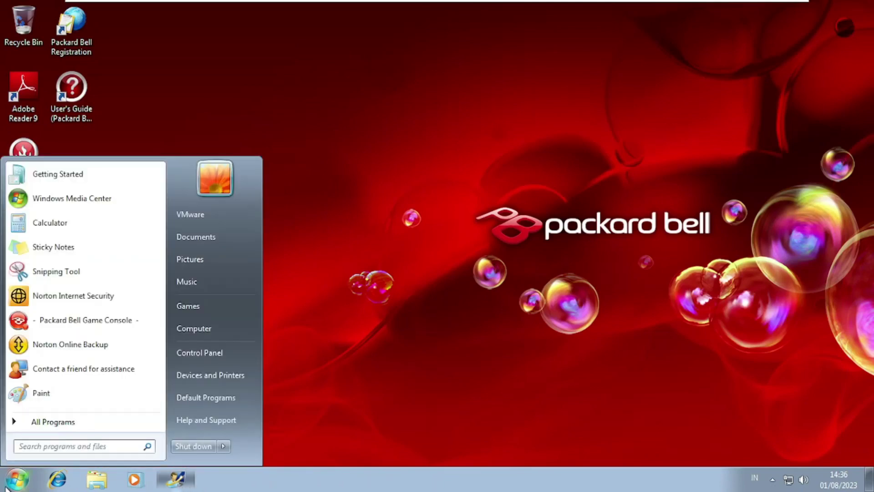
pyautogui.click(193, 450)
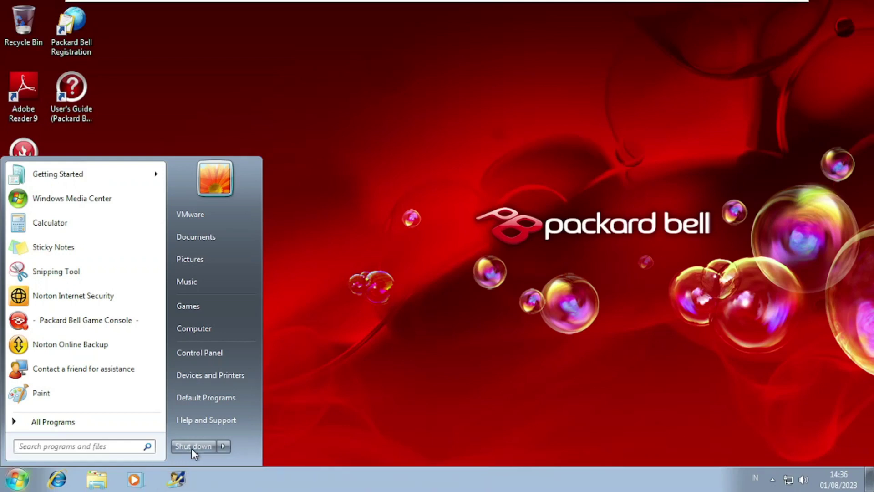